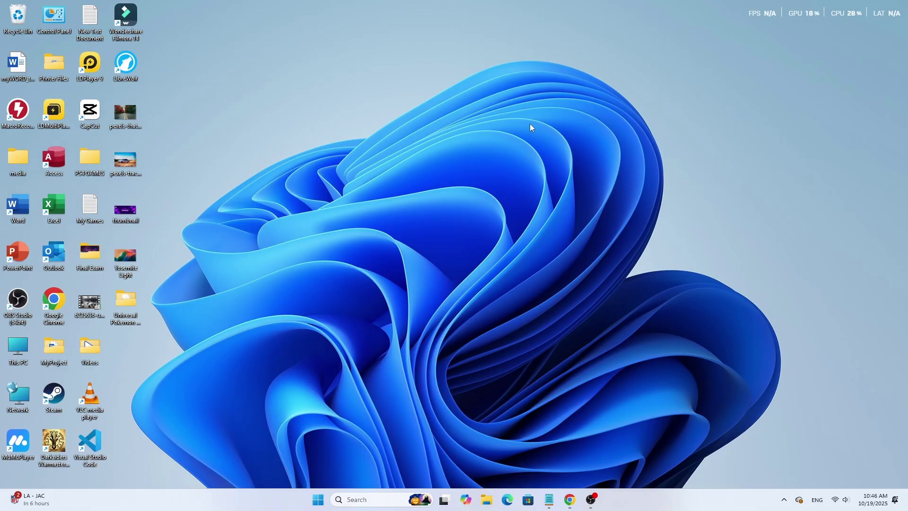
# Launch NVIDIA App from Windows search.
pyautogui.click(372, 500)
pyautogui.write('NVIDIA App')
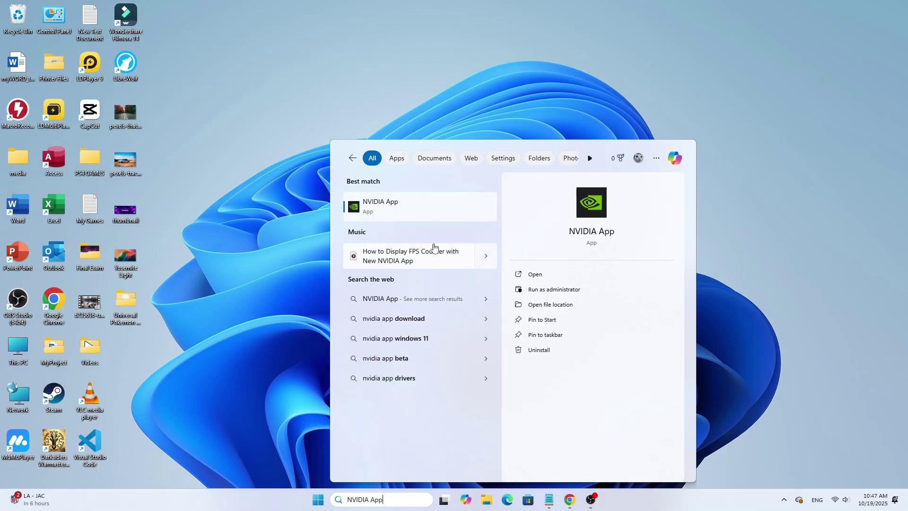
pyautogui.click(403, 209)
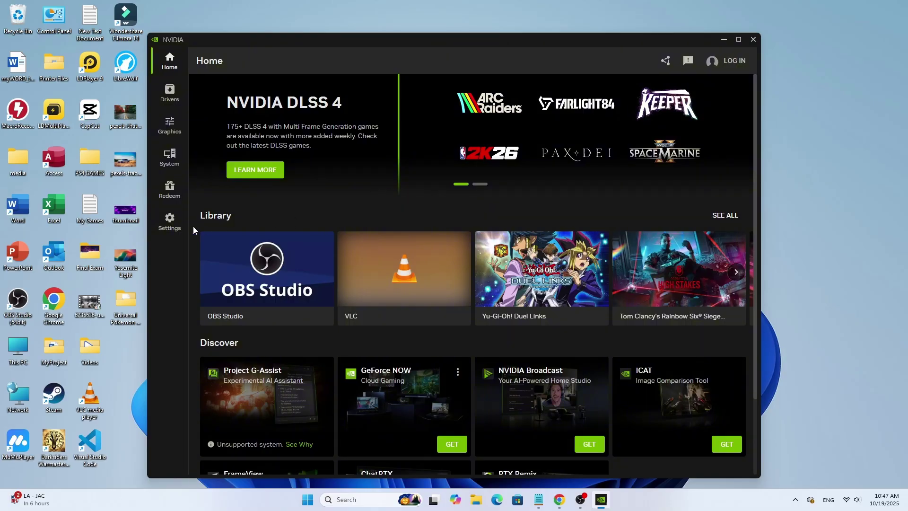
# In NVIDIA App Settings, switch the NVIDIA overlay off and then back on.
pyautogui.click(175, 224)
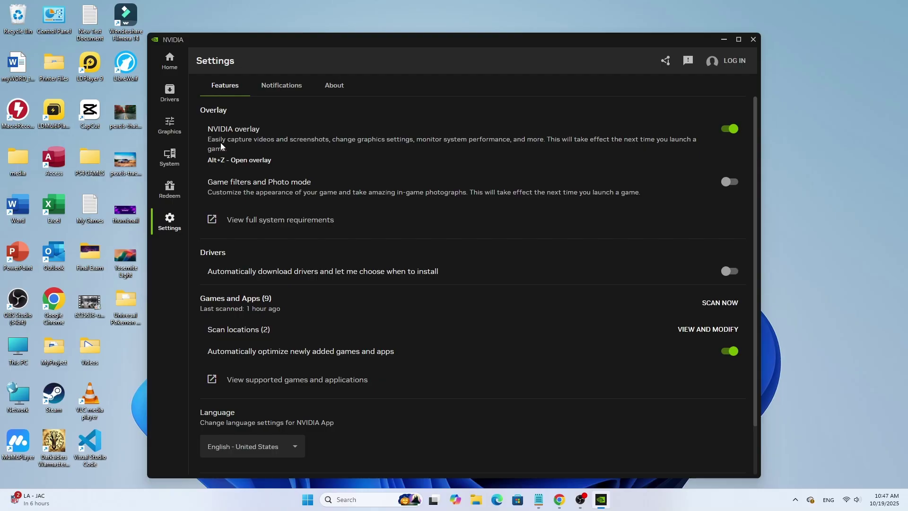
pyautogui.click(731, 130)
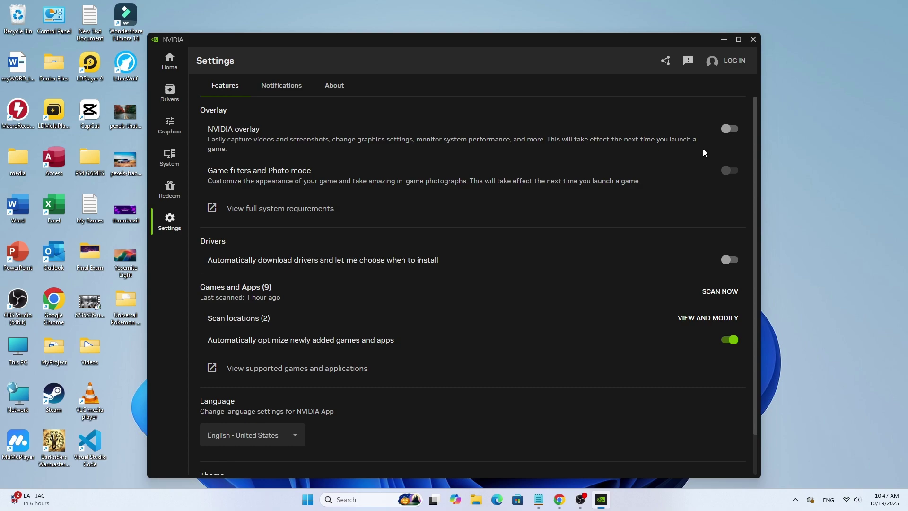
pyautogui.click(719, 129)
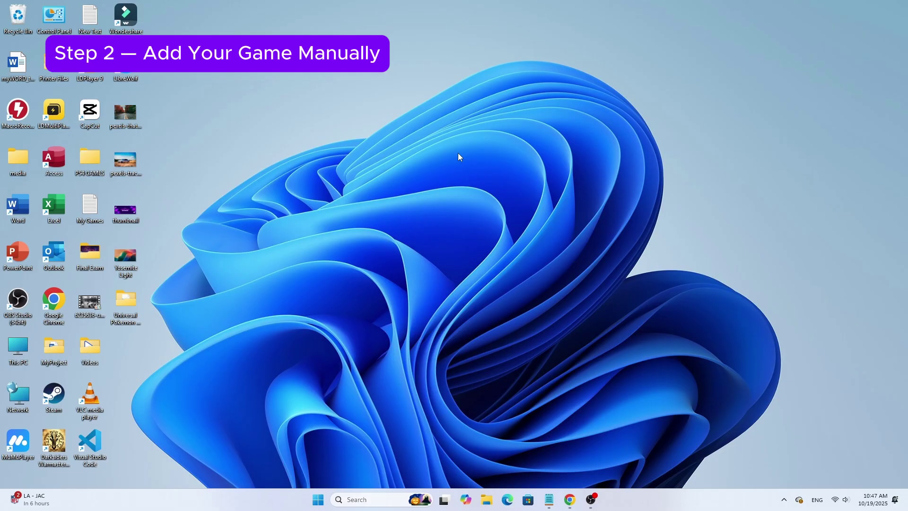
# Launch NVIDIA Control Panel from the desktop's Show more options context menu.
pyautogui.rightClick(459, 157)
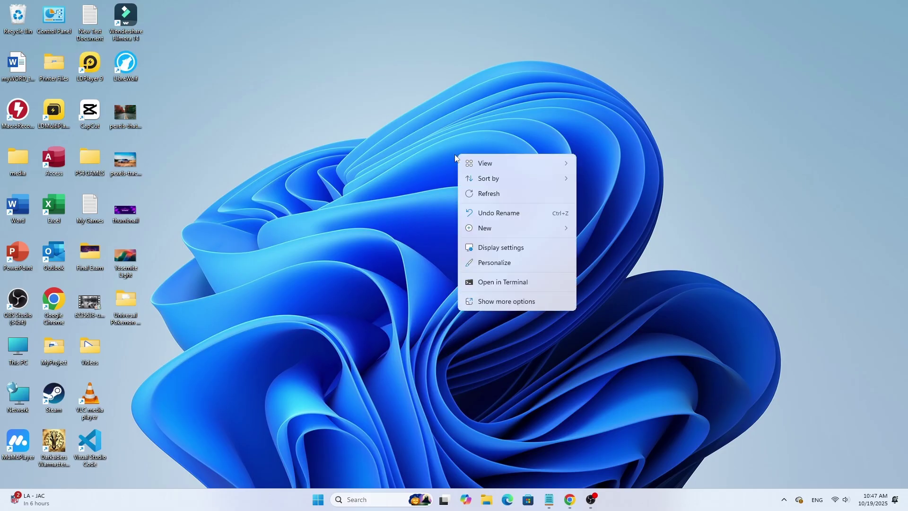
pyautogui.click(515, 304)
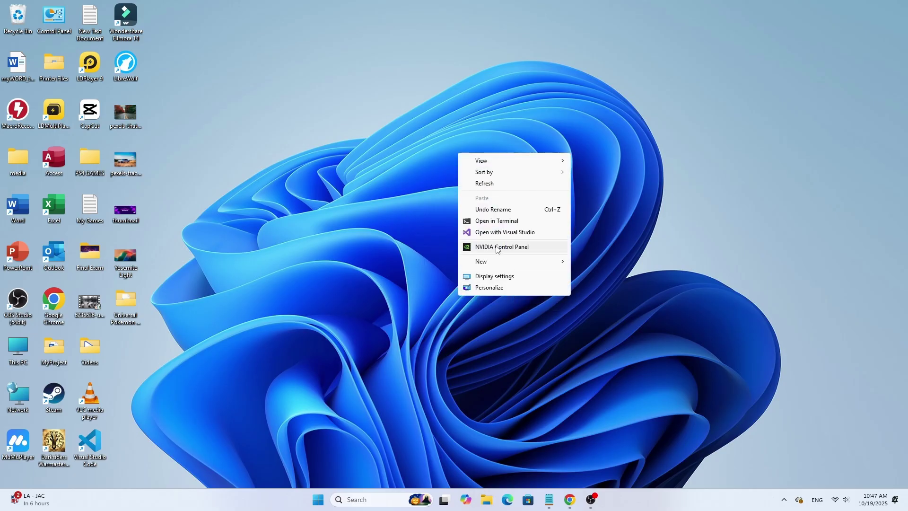
pyautogui.click(516, 247)
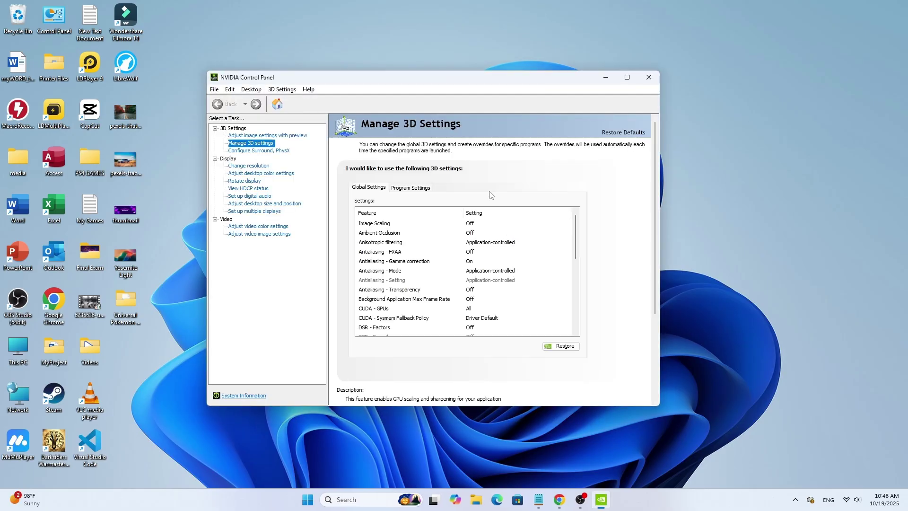
# In Manage 3D settings' Program Settings, pick darksiders1 in the Add list, then cancel without adding.
pyautogui.click(271, 145)
pyautogui.click(410, 190)
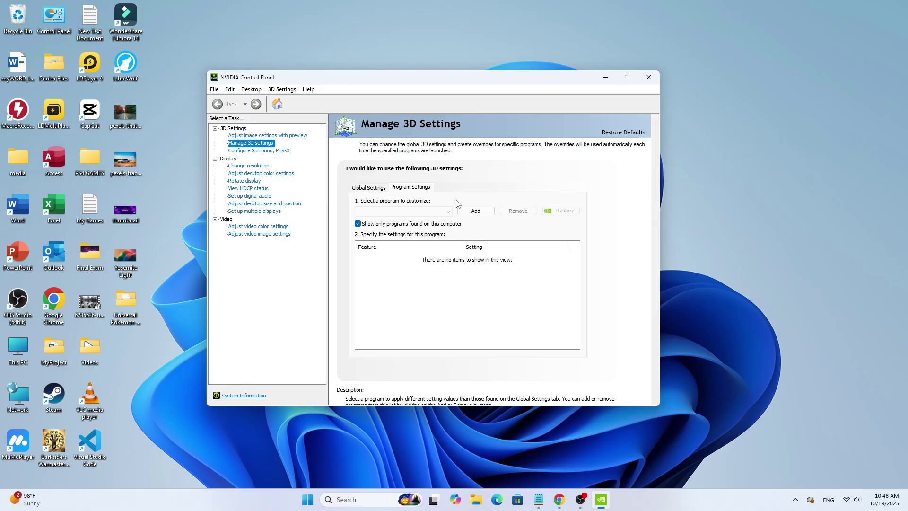
pyautogui.click(475, 211)
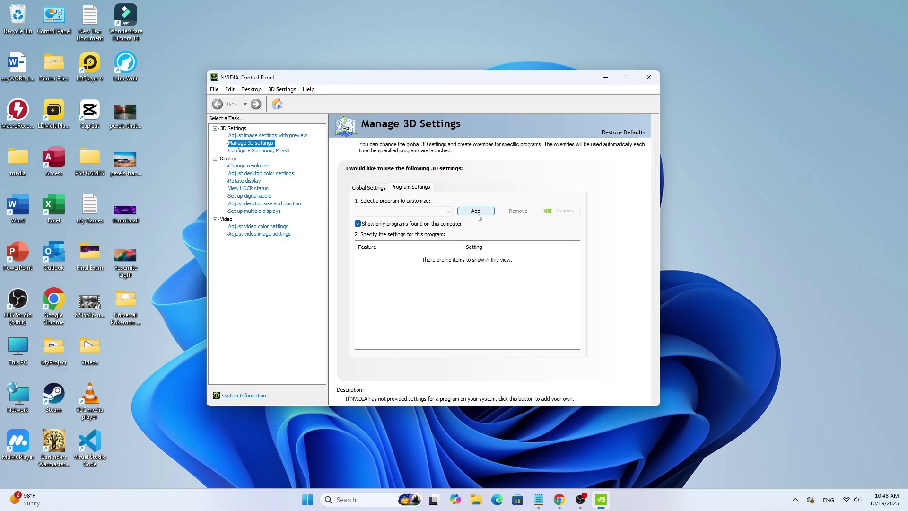
pyautogui.scroll(-3, 428, 198)
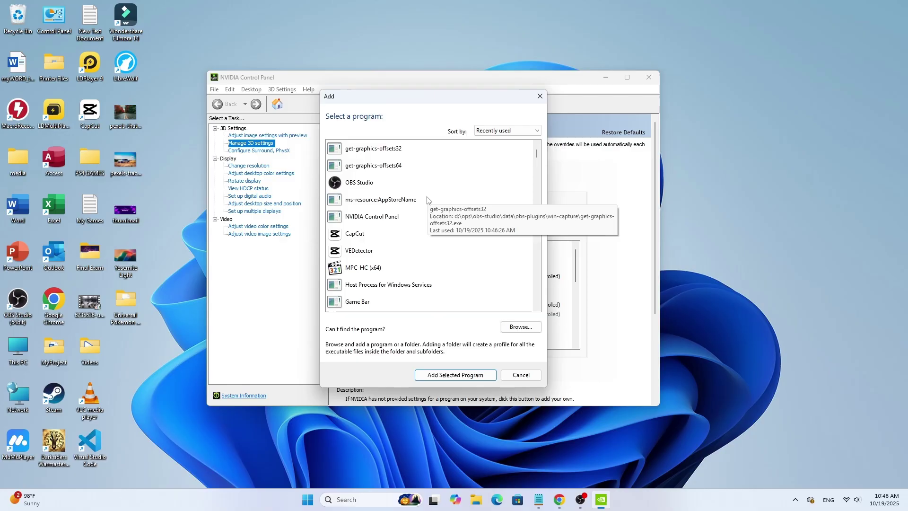
pyautogui.click(396, 218)
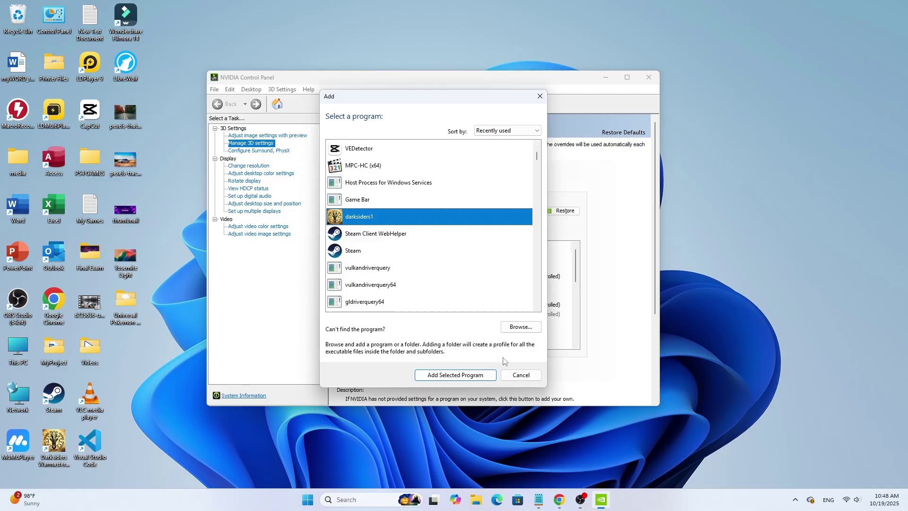
pyautogui.click(520, 374)
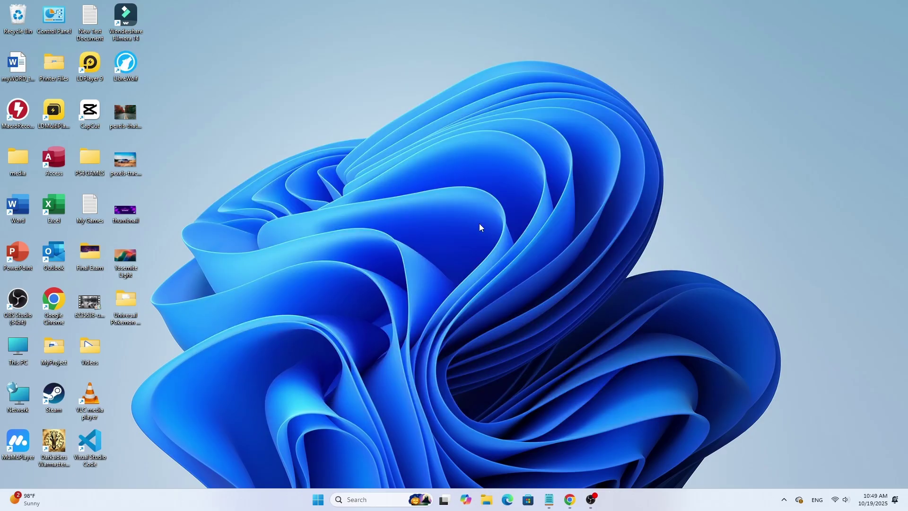
# Open the Services console from Windows search.
pyautogui.click(372, 497)
pyautogui.write('services')
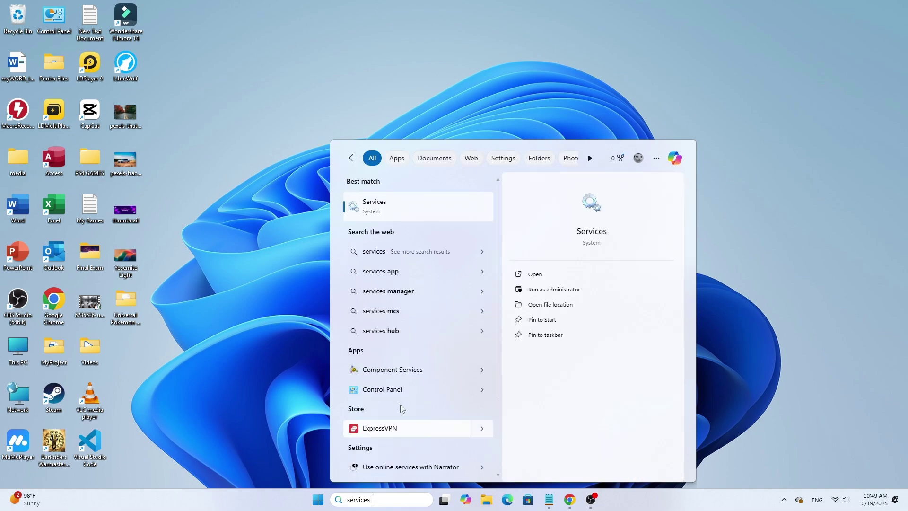
pyautogui.click(408, 208)
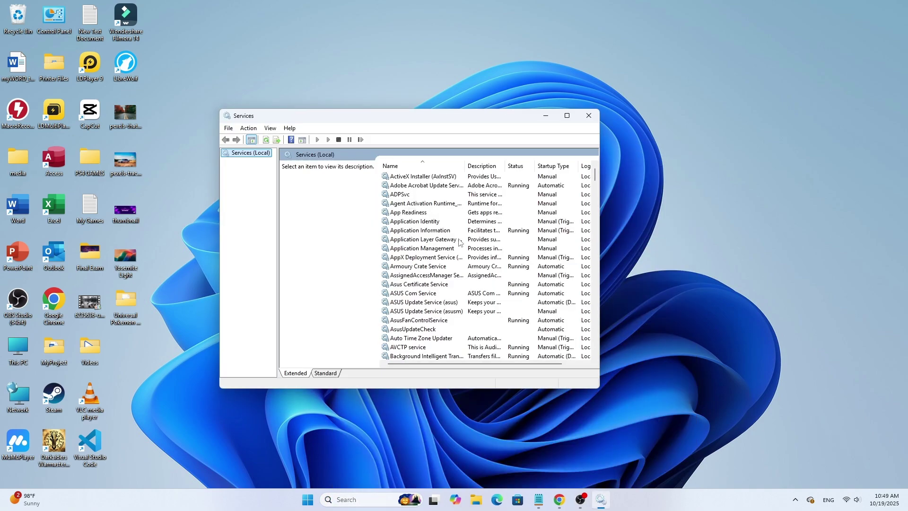
# Set the NVIDIA FrameView SDK service's startup type to Automatic in its Properties.
pyautogui.scroll(-13, 458, 243)
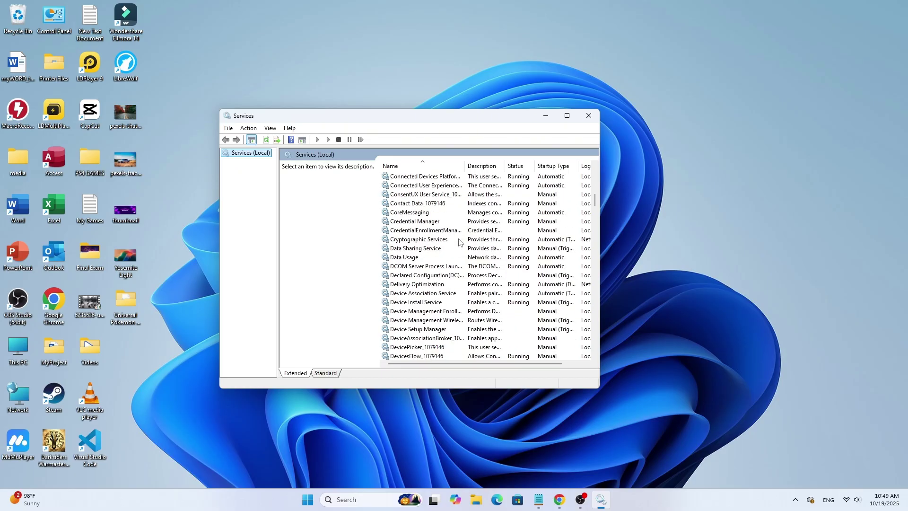
pyautogui.scroll(-13, 458, 242)
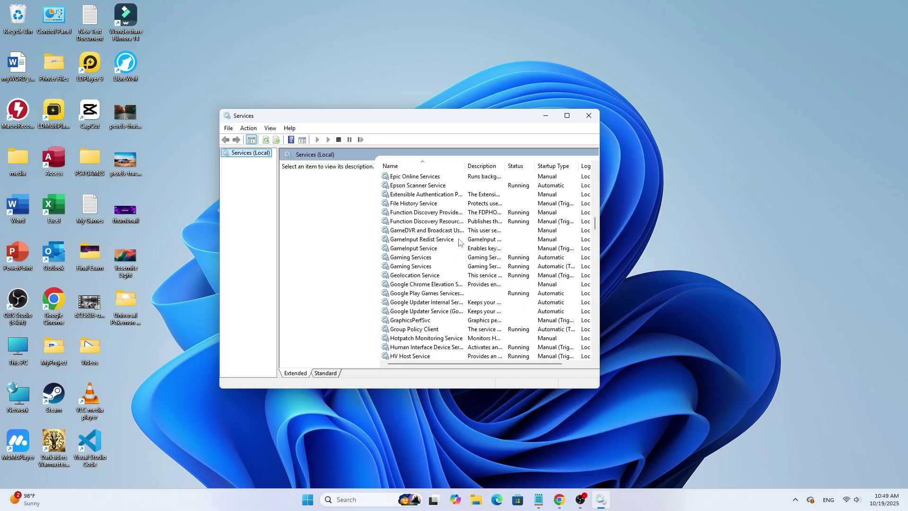
pyautogui.scroll(-20, 458, 243)
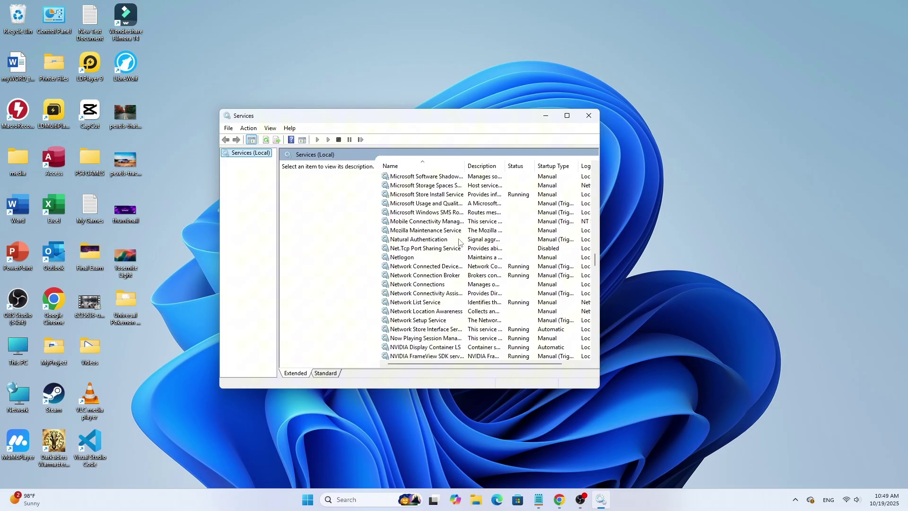
pyautogui.click(439, 222)
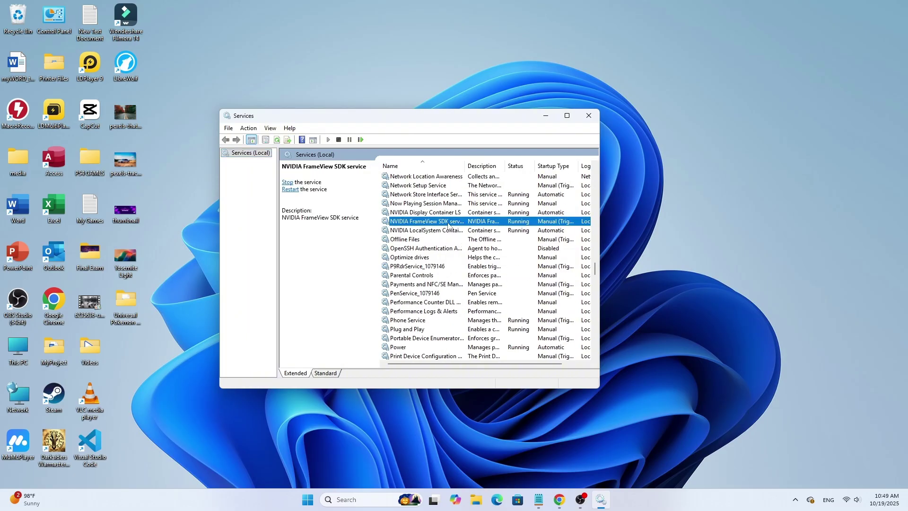
pyautogui.rightClick(475, 223)
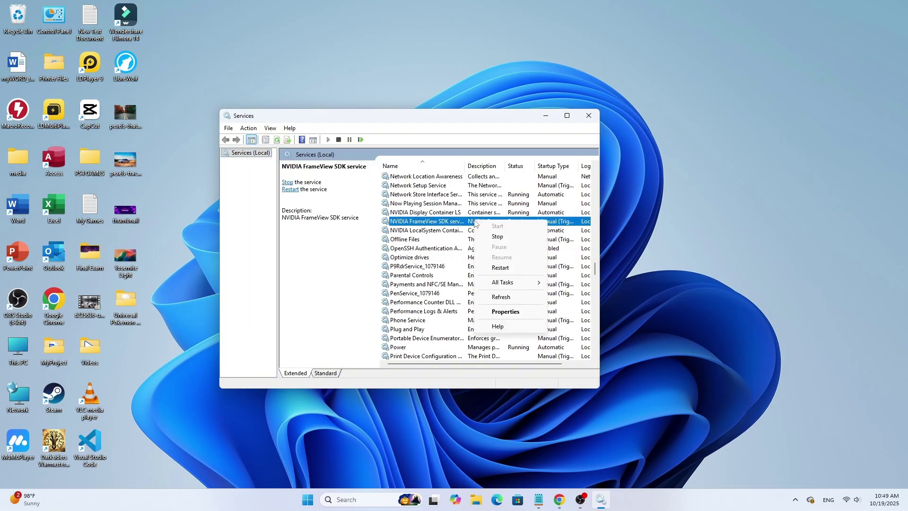
pyautogui.click(506, 312)
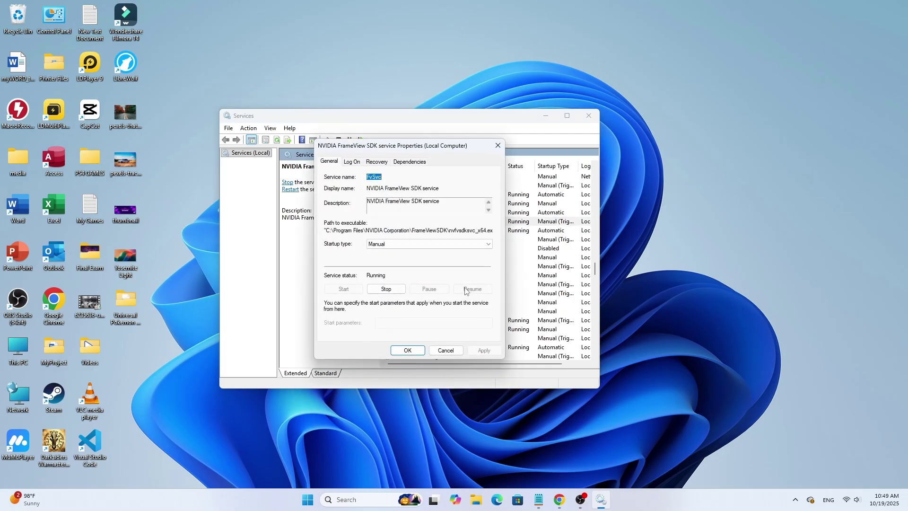
pyautogui.click(373, 244)
pyautogui.click(397, 259)
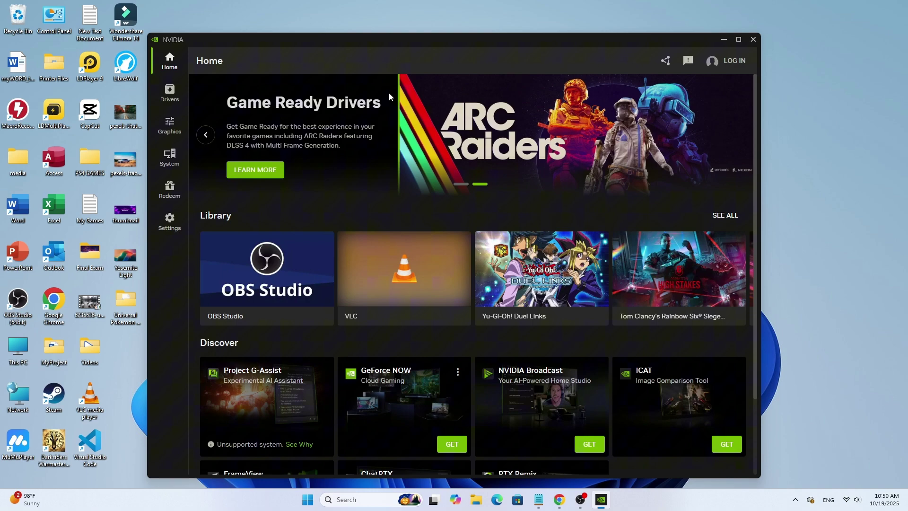
# Refresh NVIDIA App's Drivers page, which lists Game Ready Driver 581.57 as available.
pyautogui.click(169, 92)
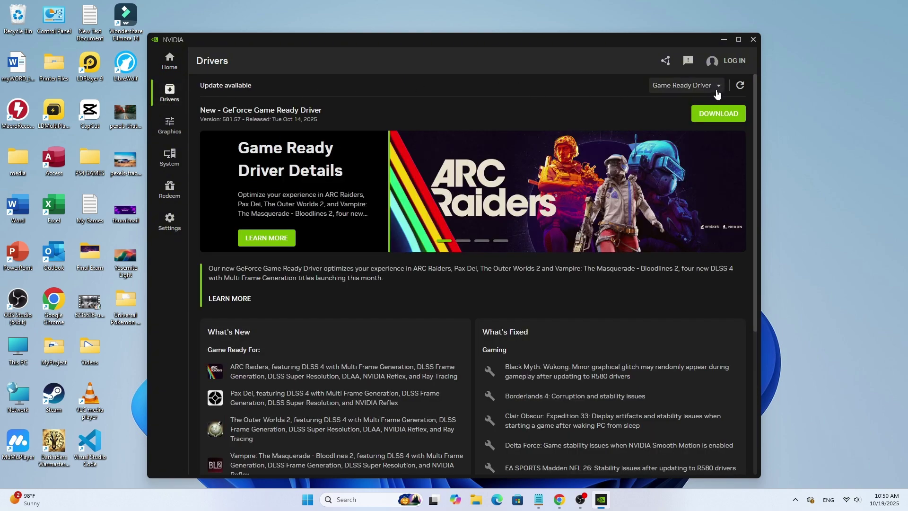
pyautogui.click(740, 90)
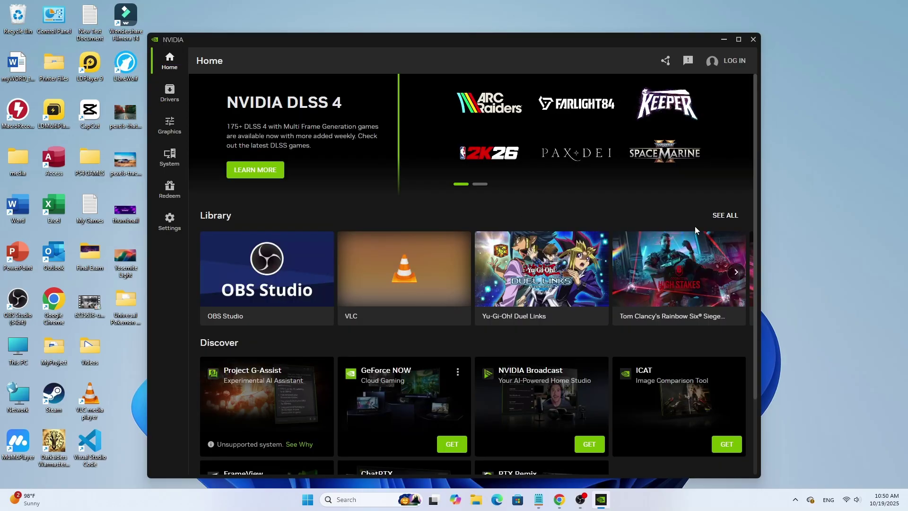
# View the full game library and check the graphics settings for Yu-Gi-Oh! Duel Links, Marvel Rivals and Rocket League.
pyautogui.click(719, 220)
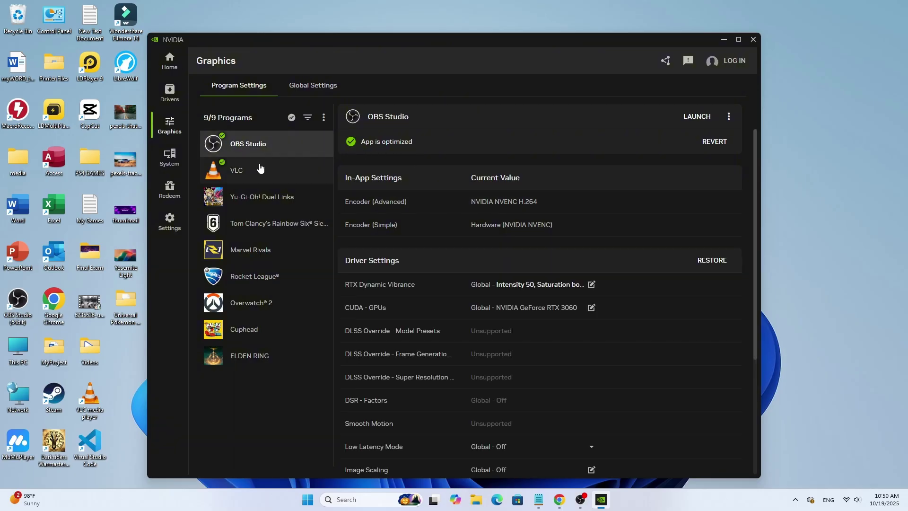
pyautogui.click(253, 194)
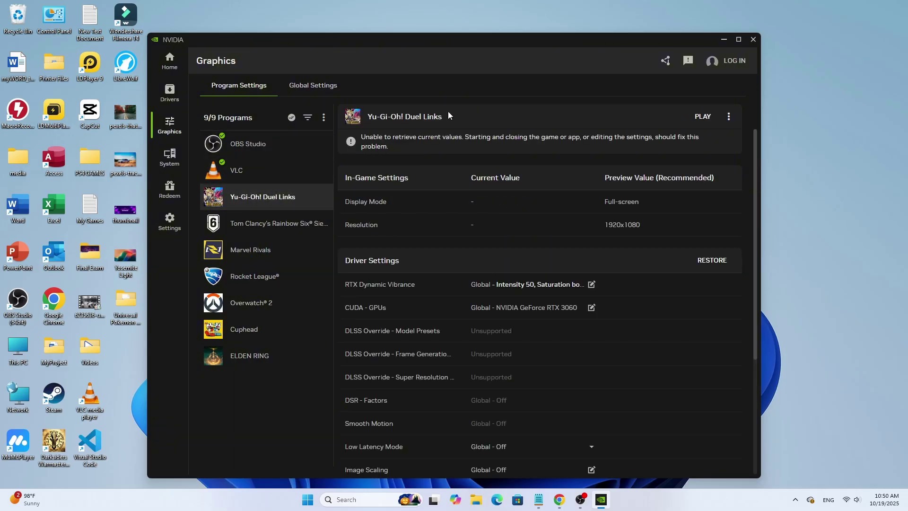
pyautogui.click(268, 247)
pyautogui.click(256, 276)
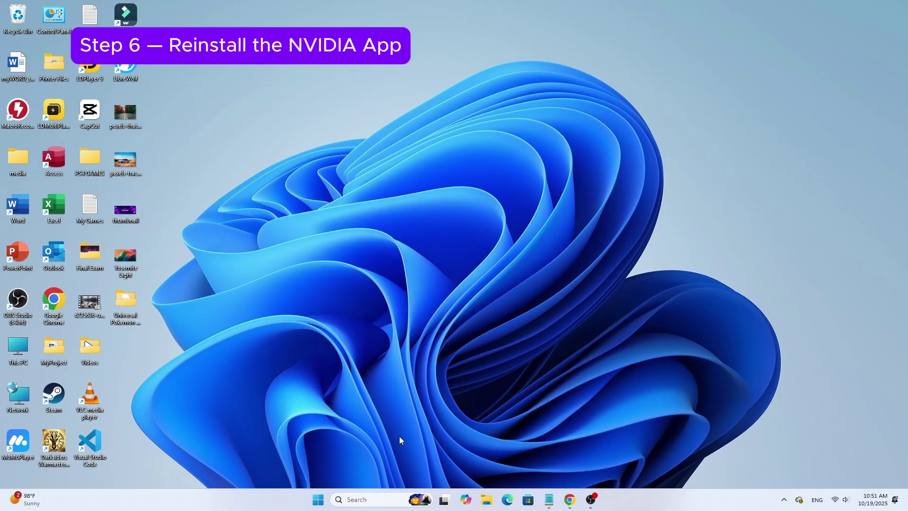
# Open the uninstall options for NVIDIA App 11.0.5.266 in Windows Settings' Installed apps.
pyautogui.click(318, 499)
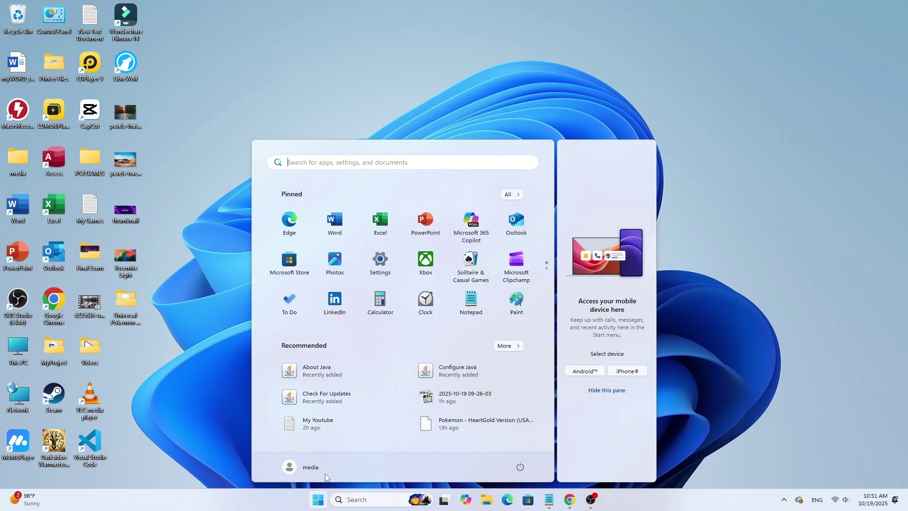
pyautogui.click(378, 264)
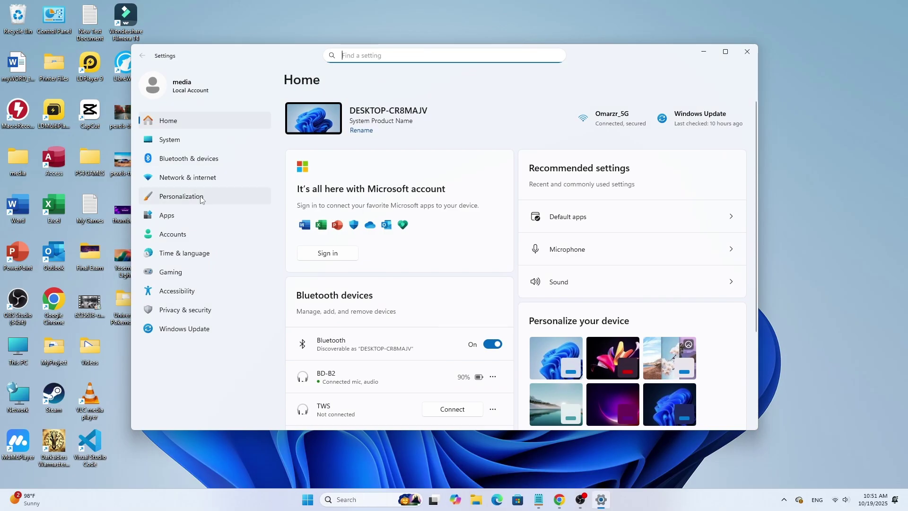
pyautogui.click(191, 211)
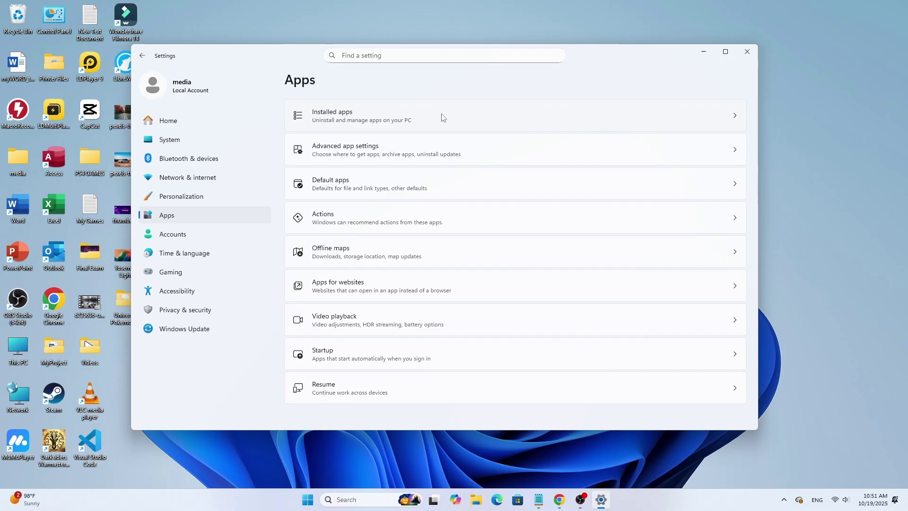
pyautogui.click(472, 115)
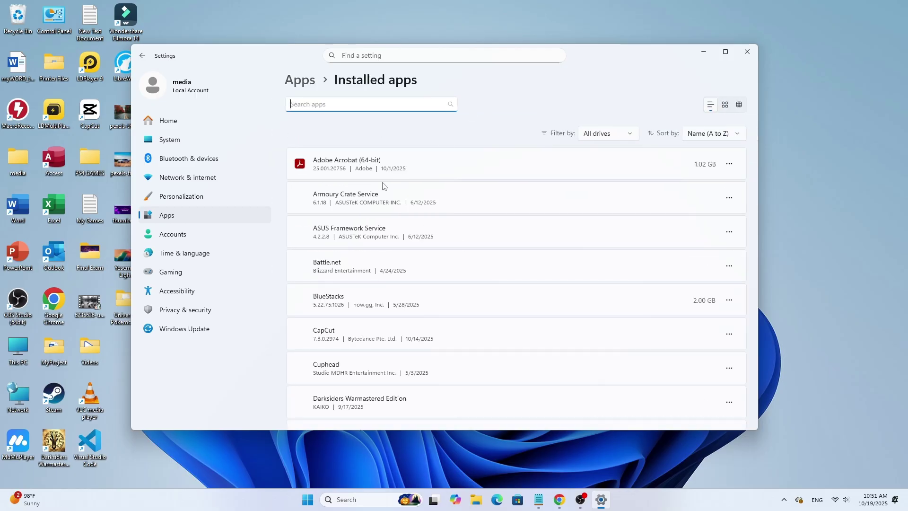
pyautogui.scroll(-3, 428, 191)
pyautogui.scroll(-10, 429, 192)
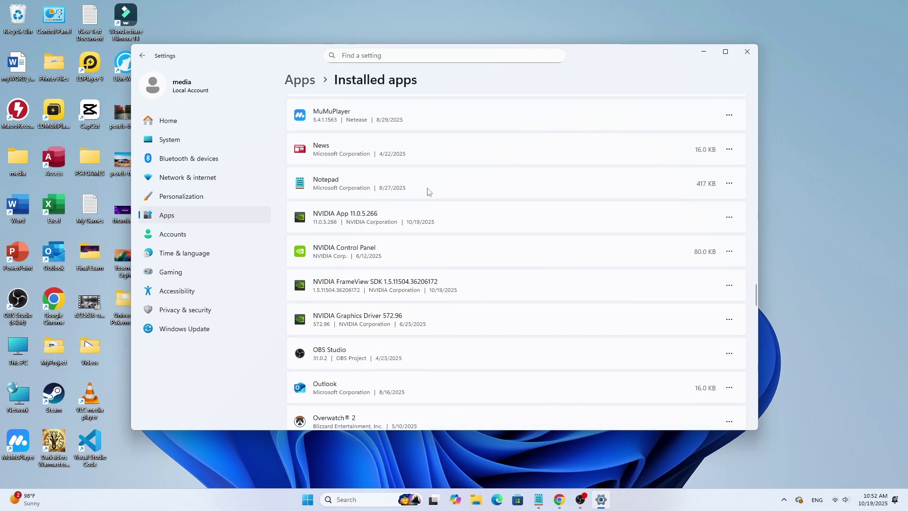
pyautogui.click(729, 217)
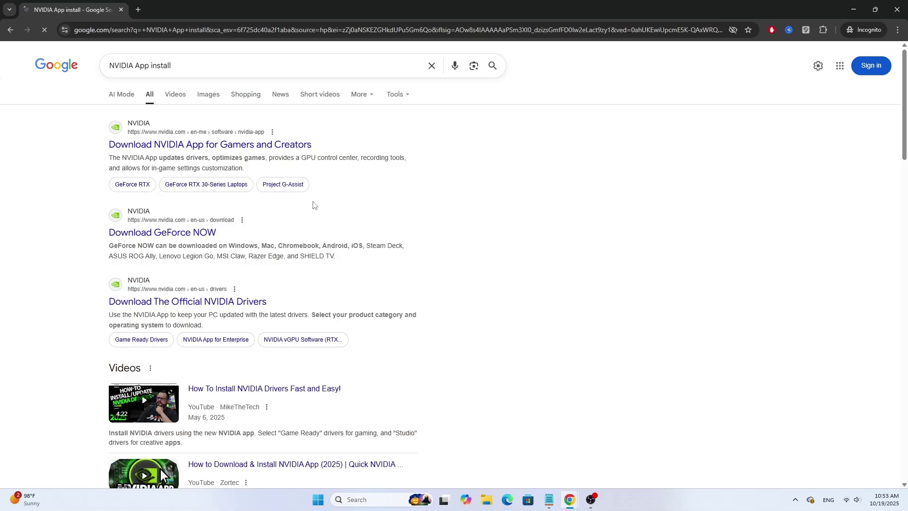
# Open the 'Download NVIDIA App for Gamers and Creators' result on nvidia.com.
pyautogui.click(280, 146)
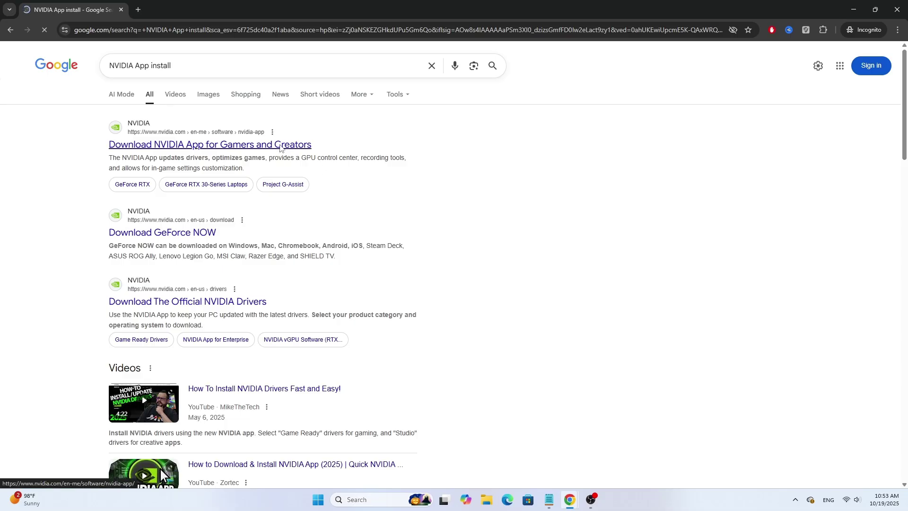